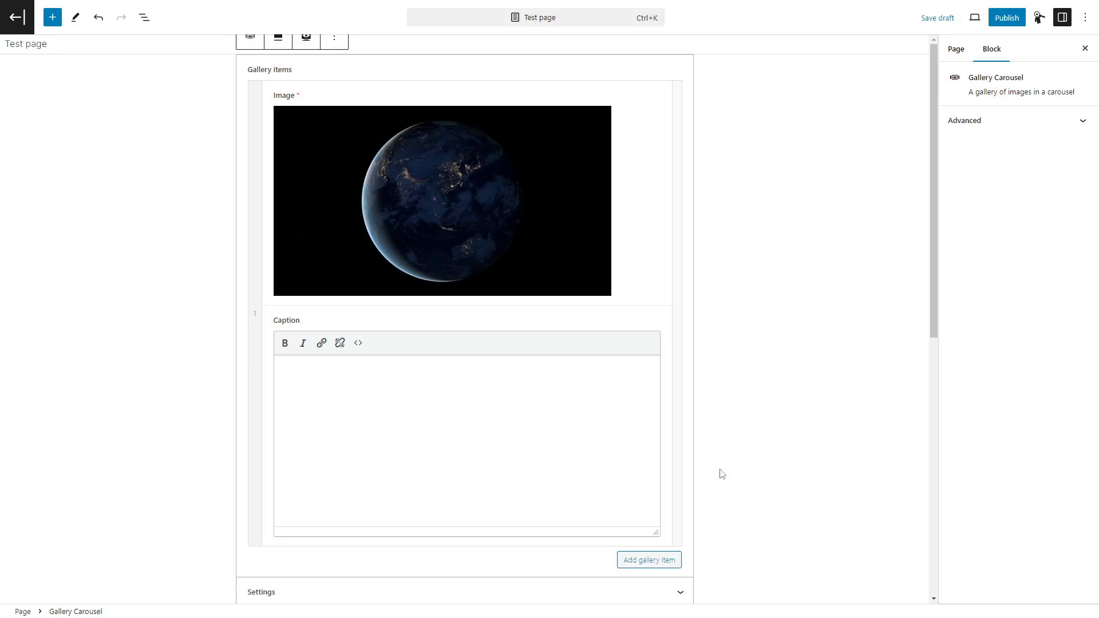
Step: Add the sunset and foggy forest images from the media library as gallery items in the Gallery Carousel block
click(656, 561)
scroll(522, 456, down, 4)
click(364, 353)
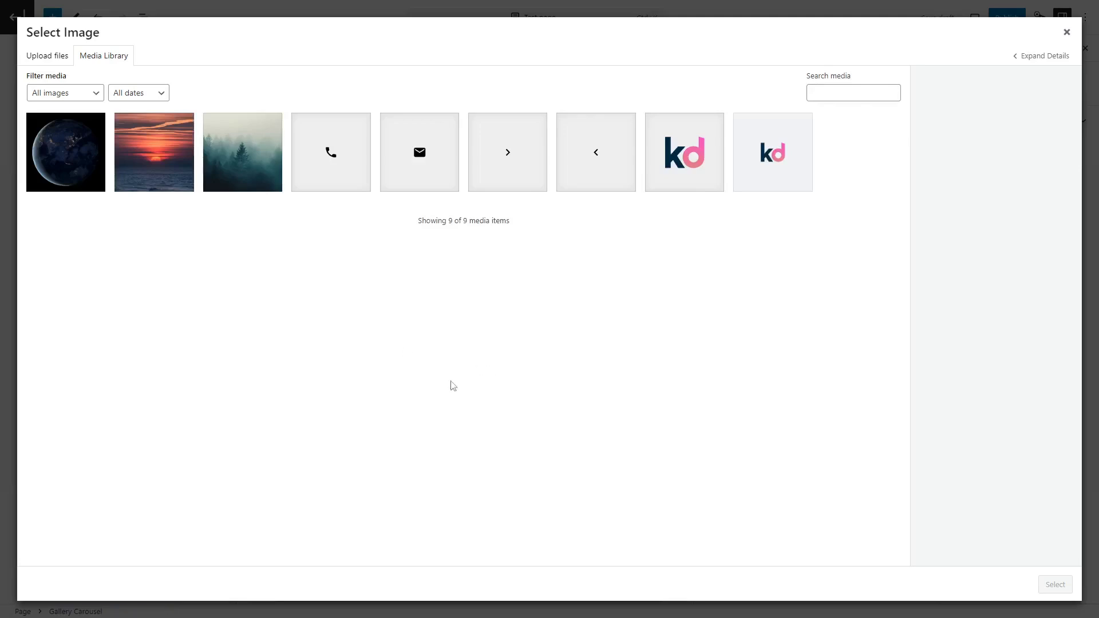
click(158, 170)
click(254, 168)
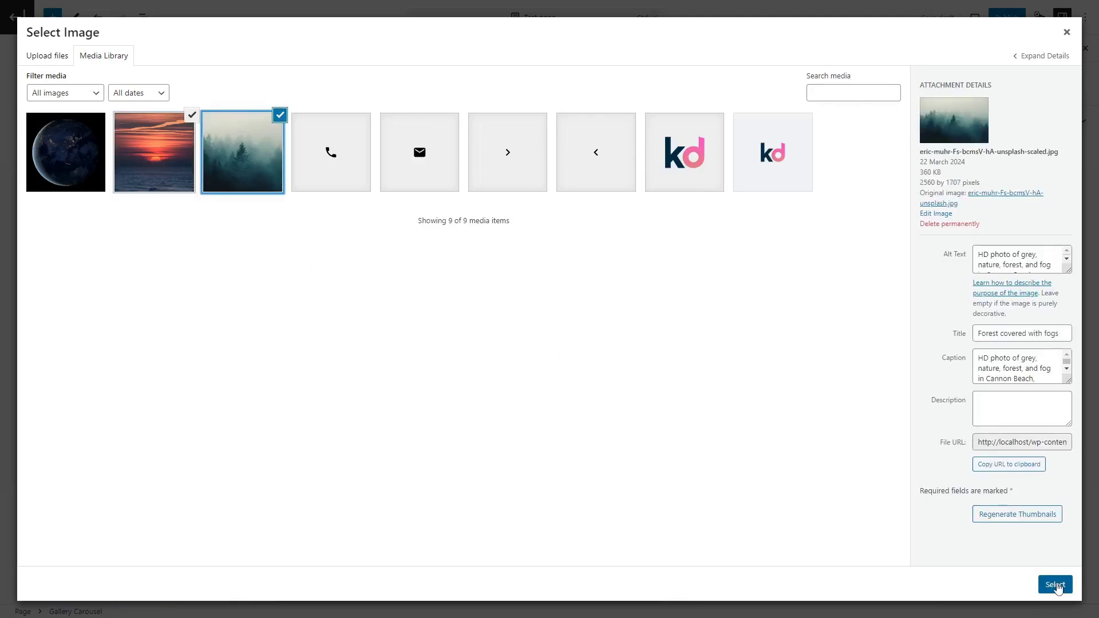
click(1056, 585)
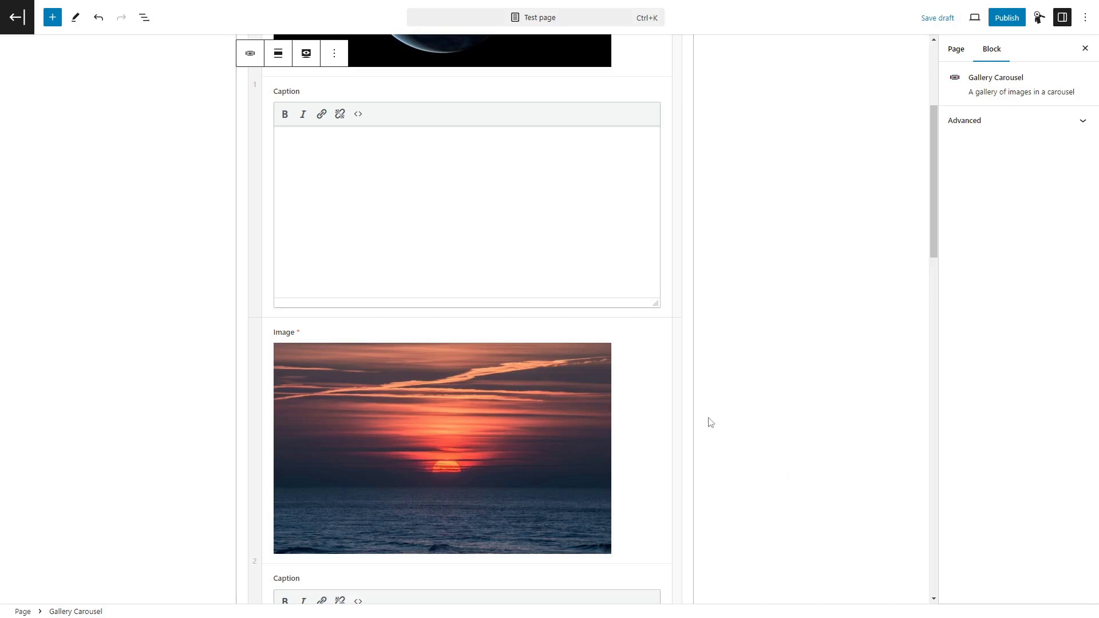
Step: Switch the Gallery Carousel block from editing to preview and browse its slides
scroll(687, 441, down, 10)
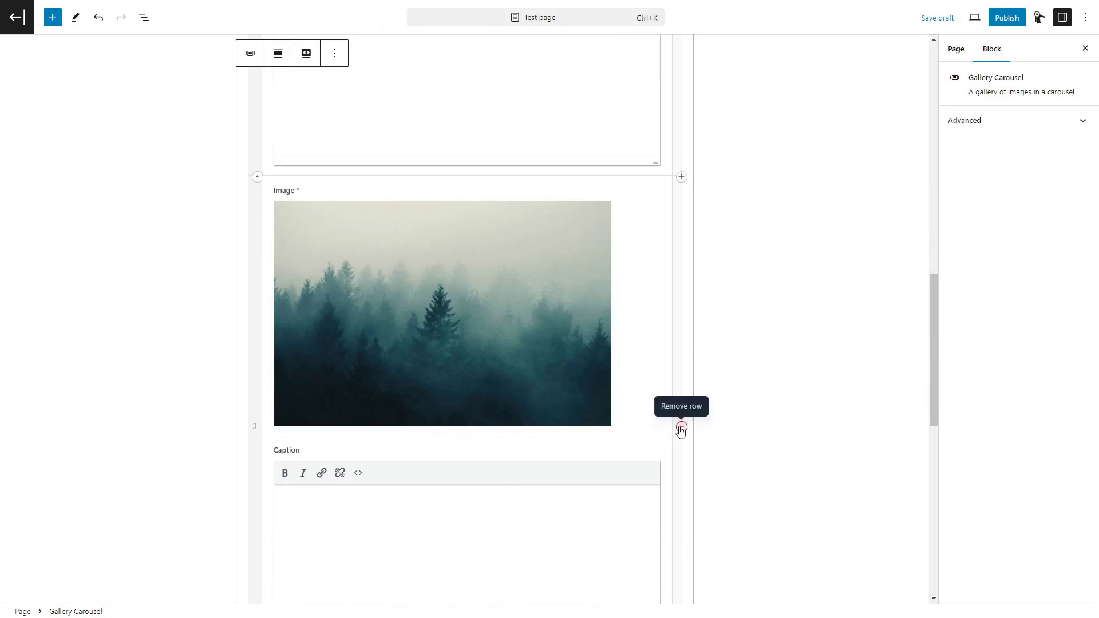
scroll(681, 430, down, 5)
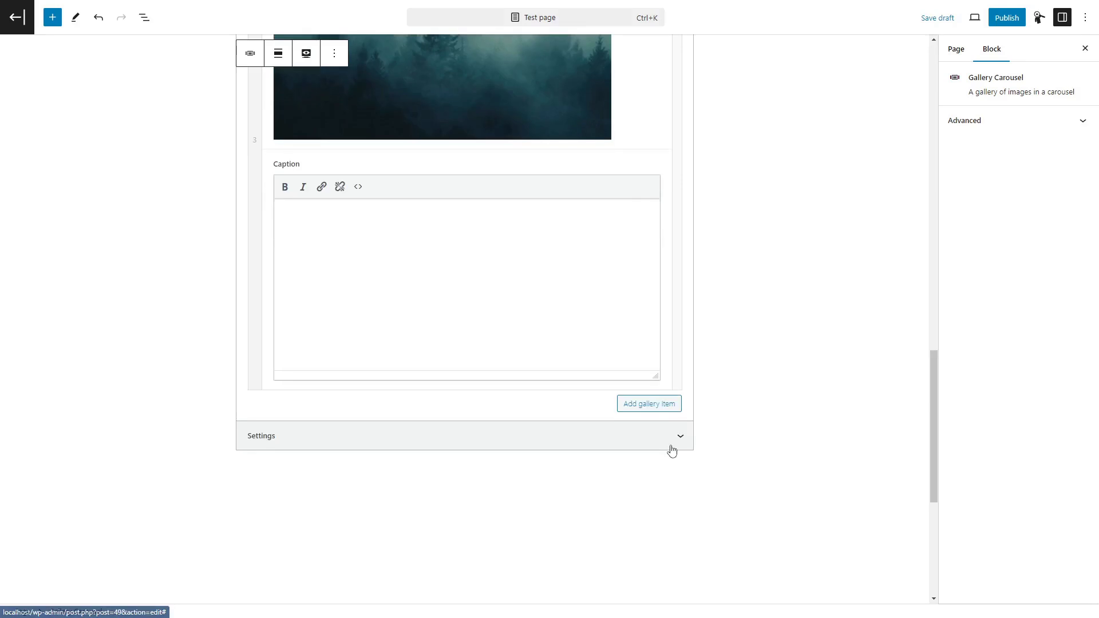
click(308, 57)
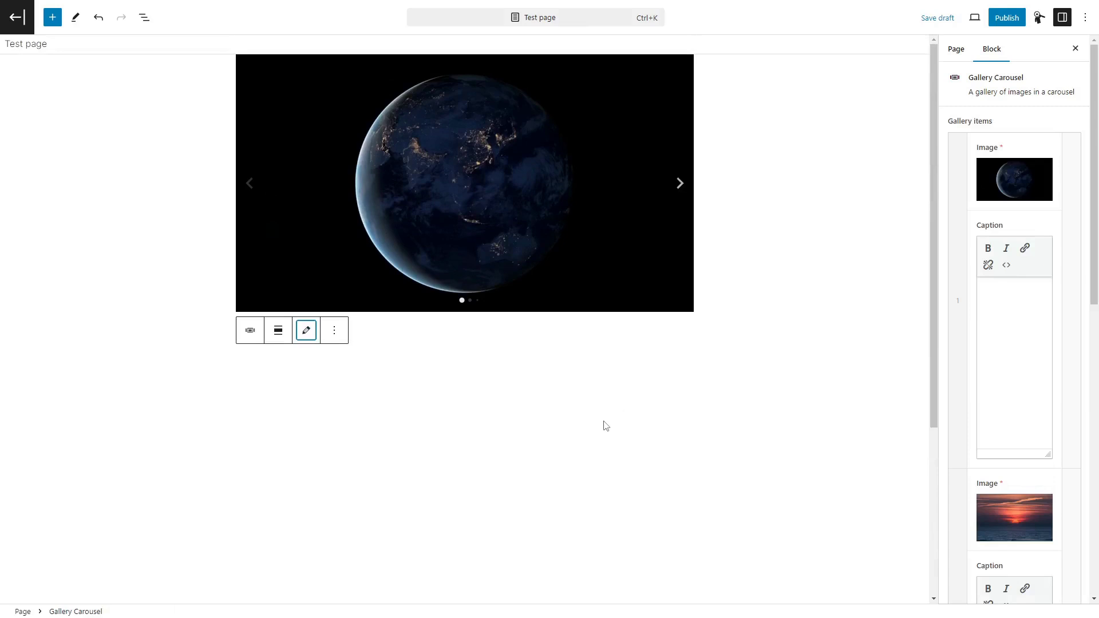
click(680, 185)
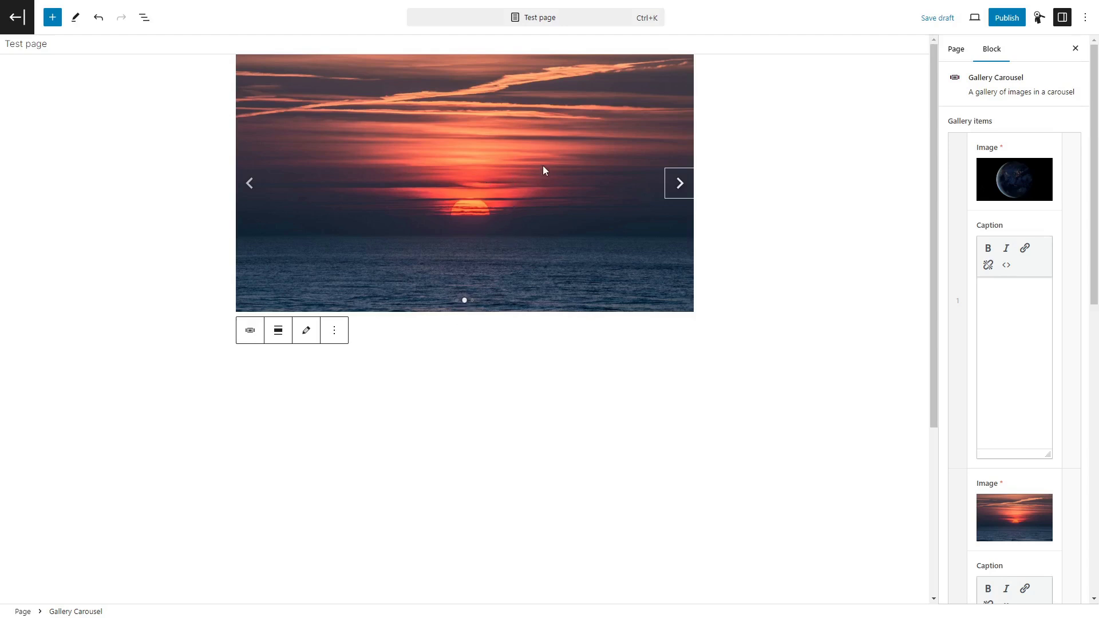
drag(534, 165, 556, 168)
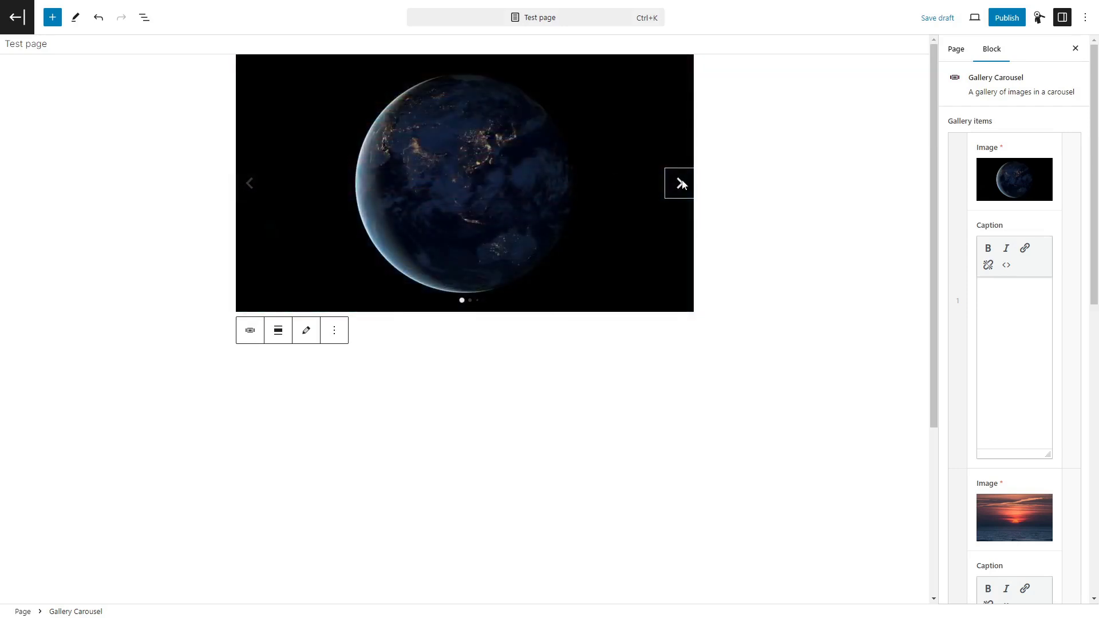
Step: Expand the carousel block's Settings and examine the available gallery dimensions
scroll(955, 418, down, 10)
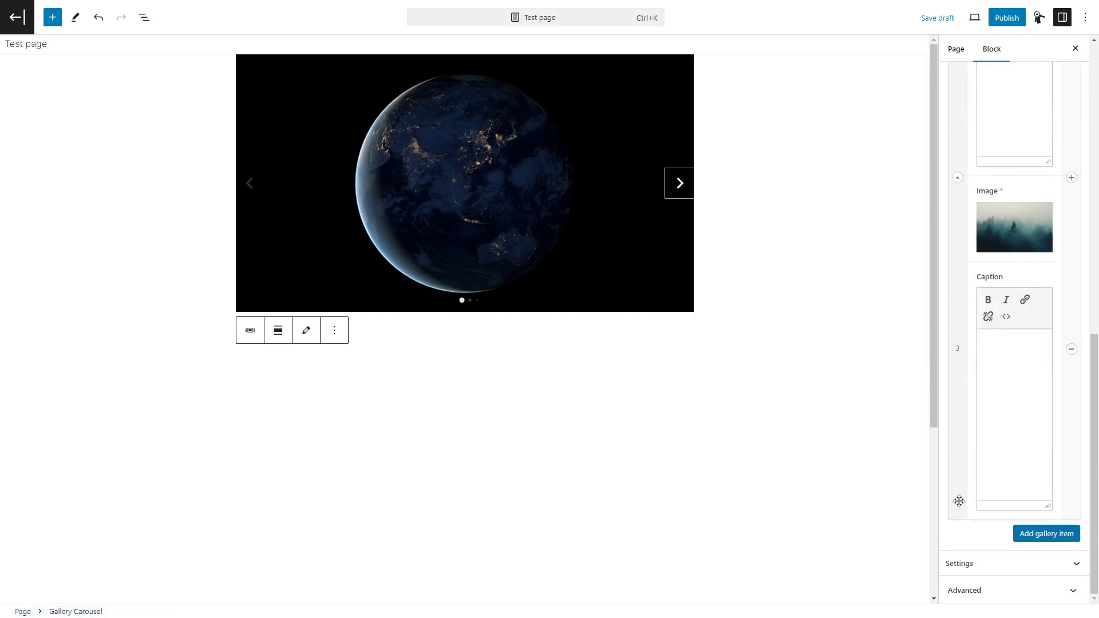
click(970, 567)
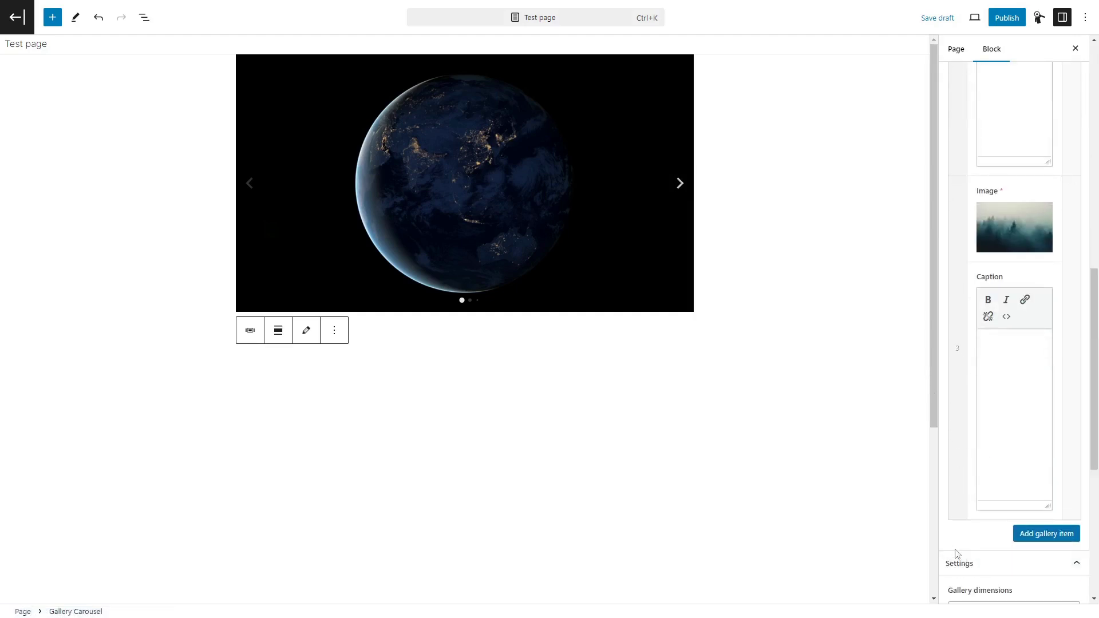
scroll(964, 561, down, 5)
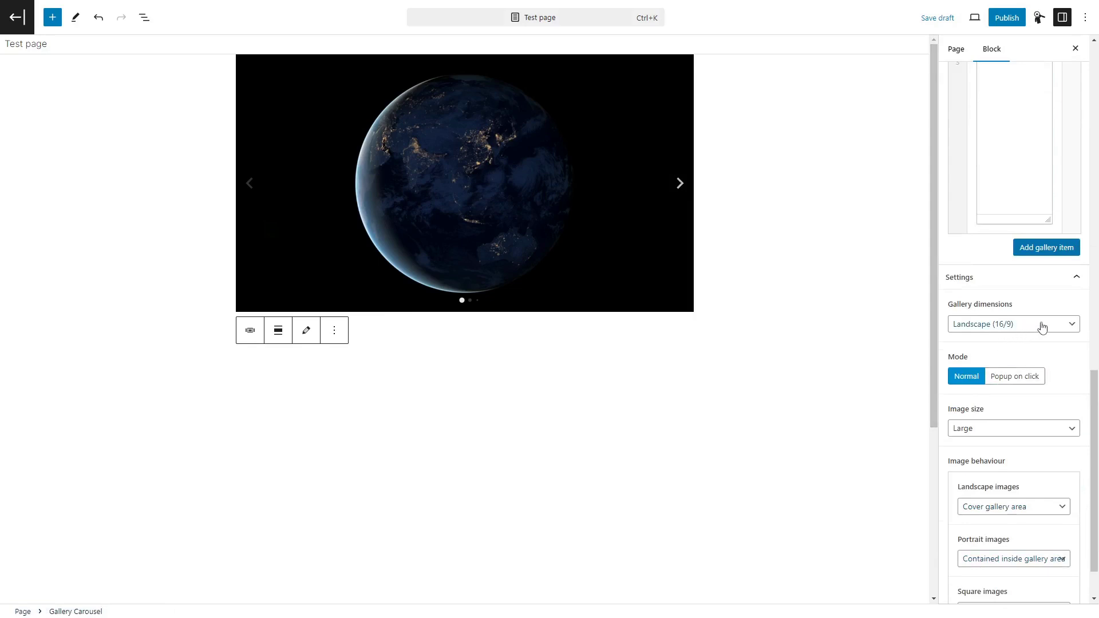
click(1024, 329)
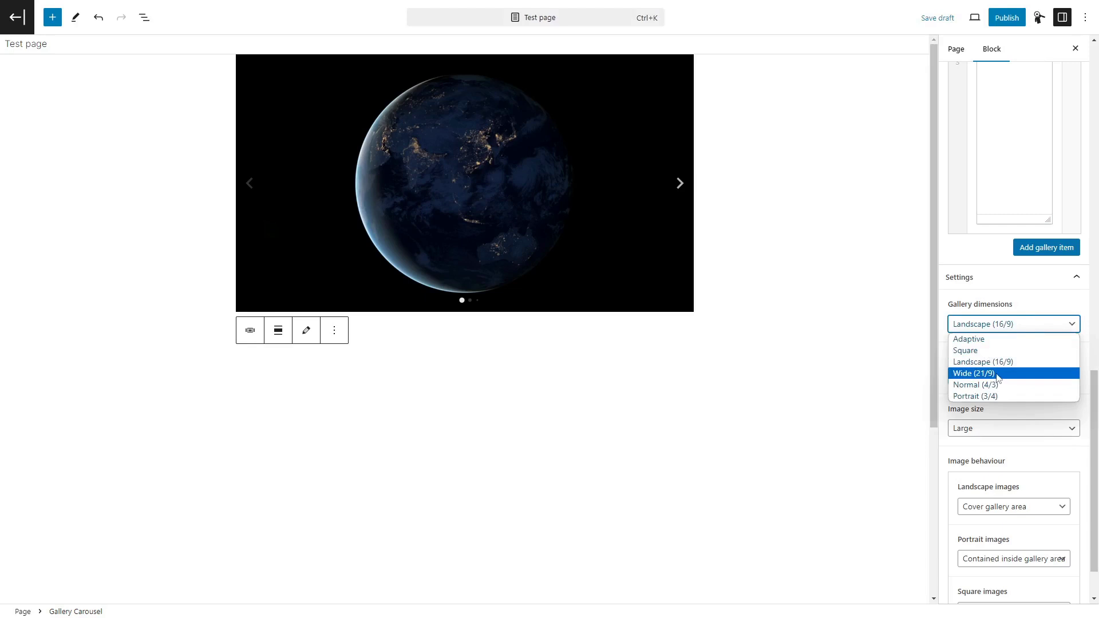
click(1069, 325)
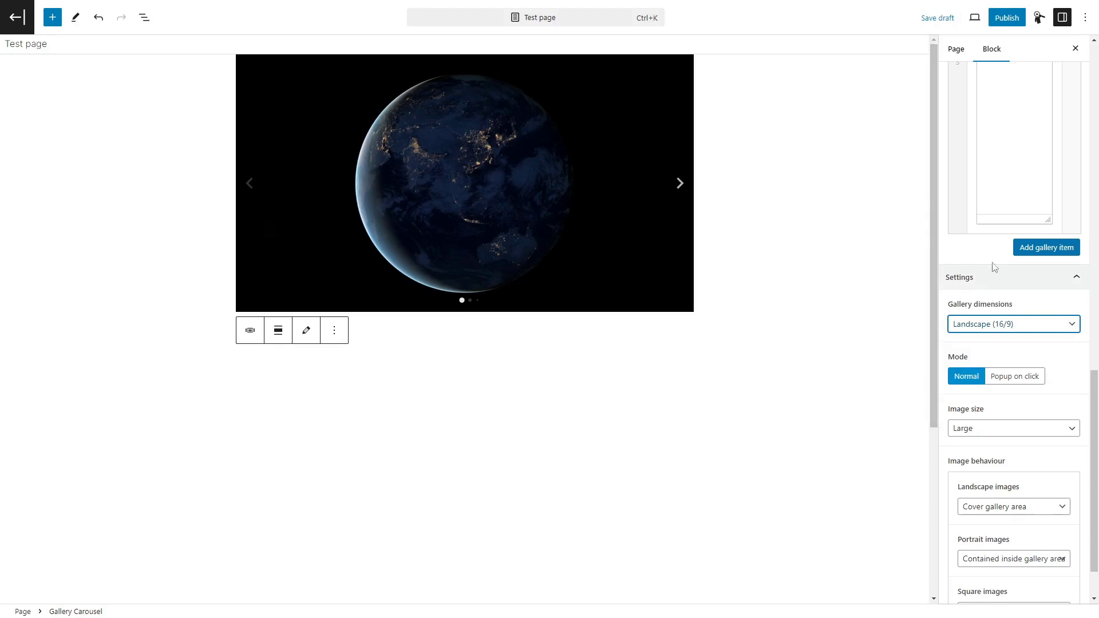
scroll(1014, 171, up, 2)
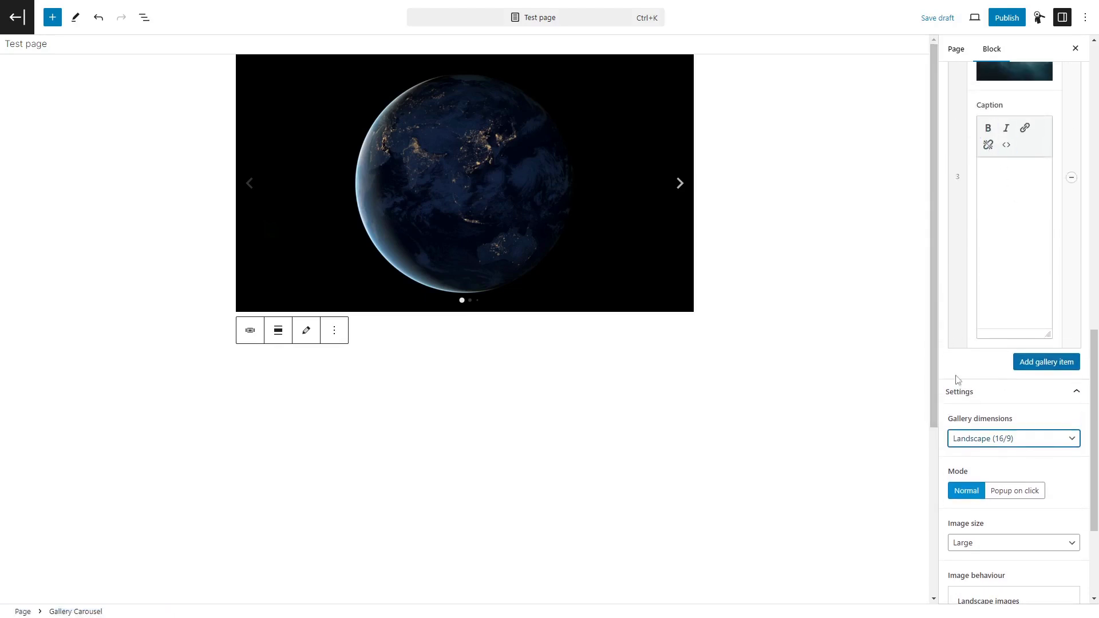
scroll(959, 435, down, 3)
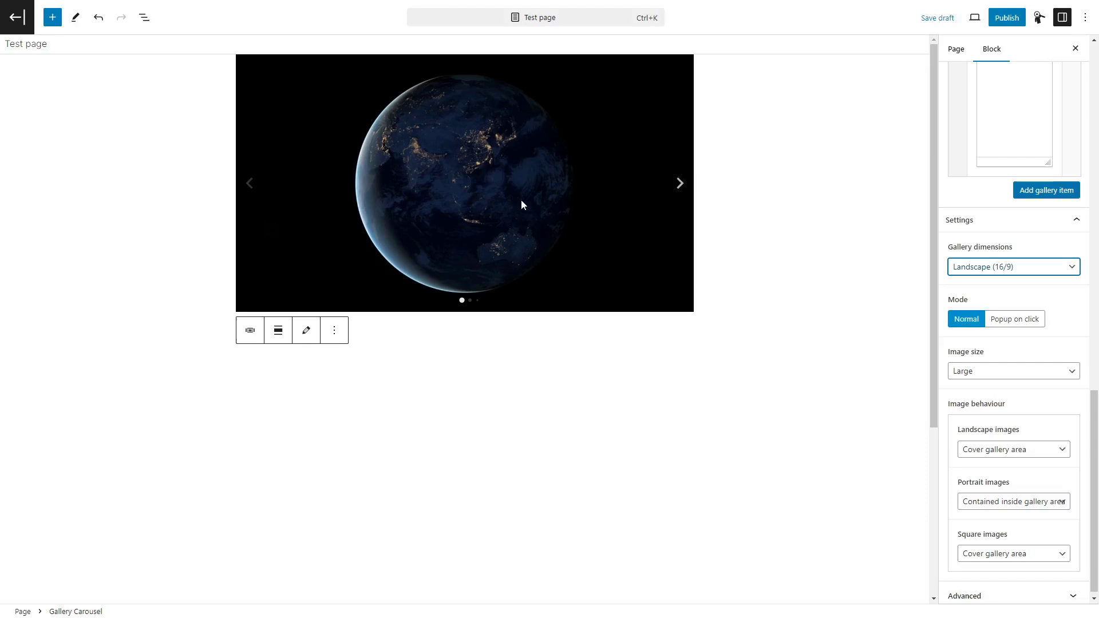
Step: Set the carousel mode to Popup on click and review the popup image size options, keeping Full size
click(1022, 325)
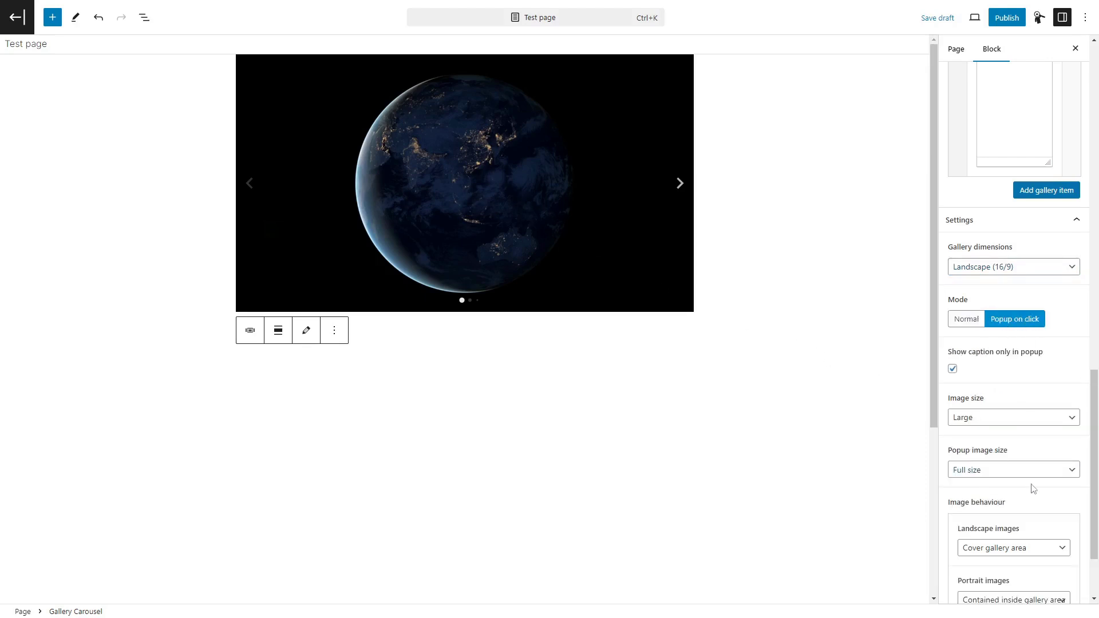
click(1010, 473)
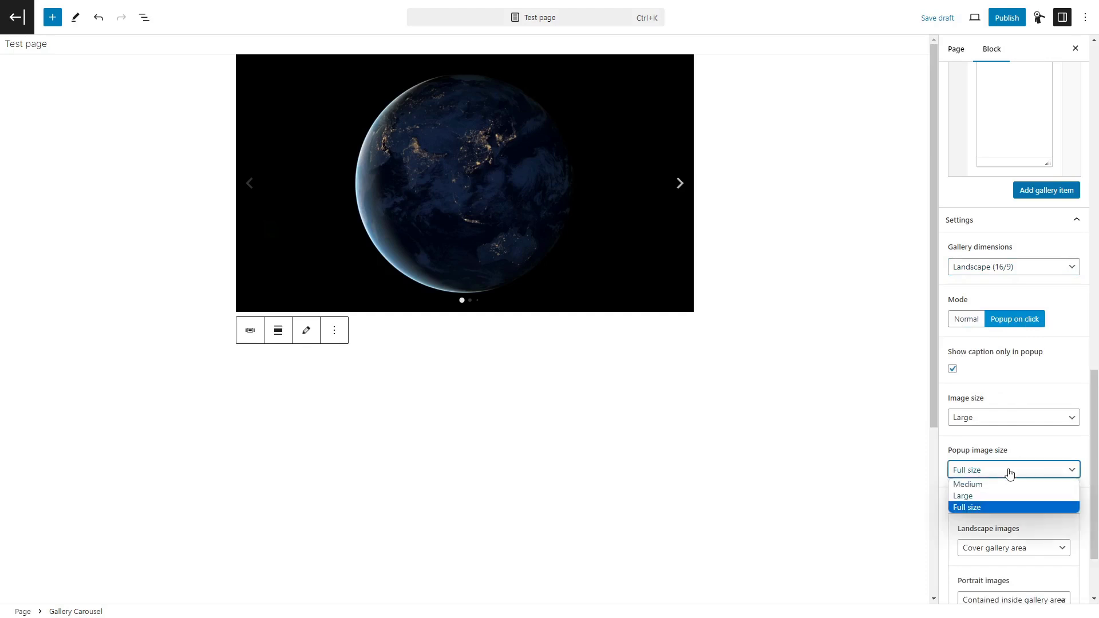
click(1010, 473)
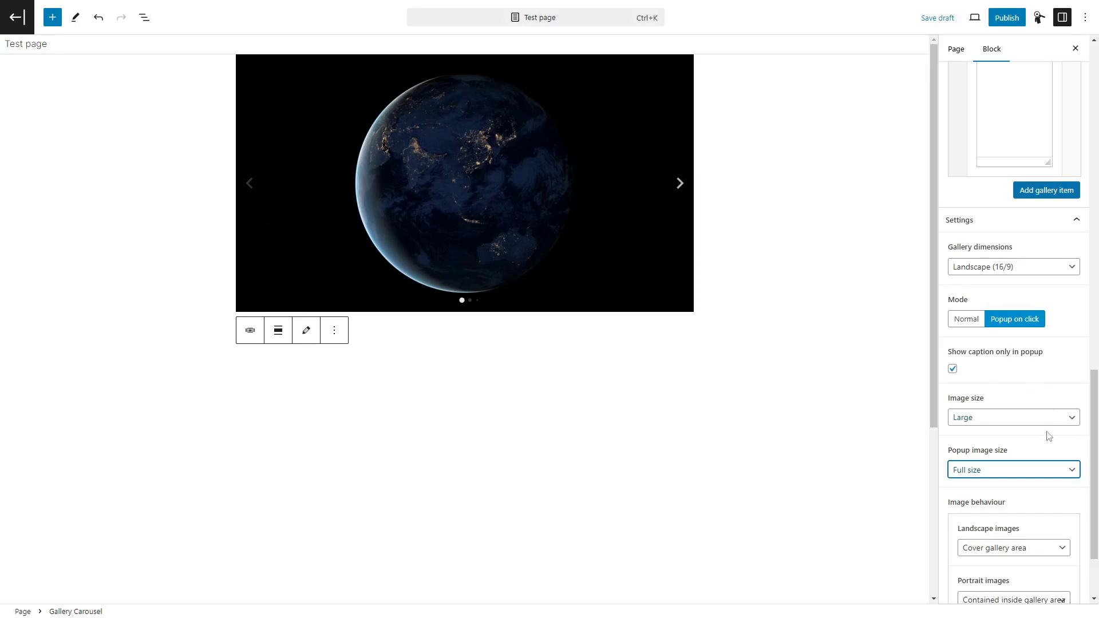
Step: Enter "Caption text" as the caption of the first gallery item, the Earth image
scroll(1050, 453, down, 1)
scroll(1024, 344, up, 10)
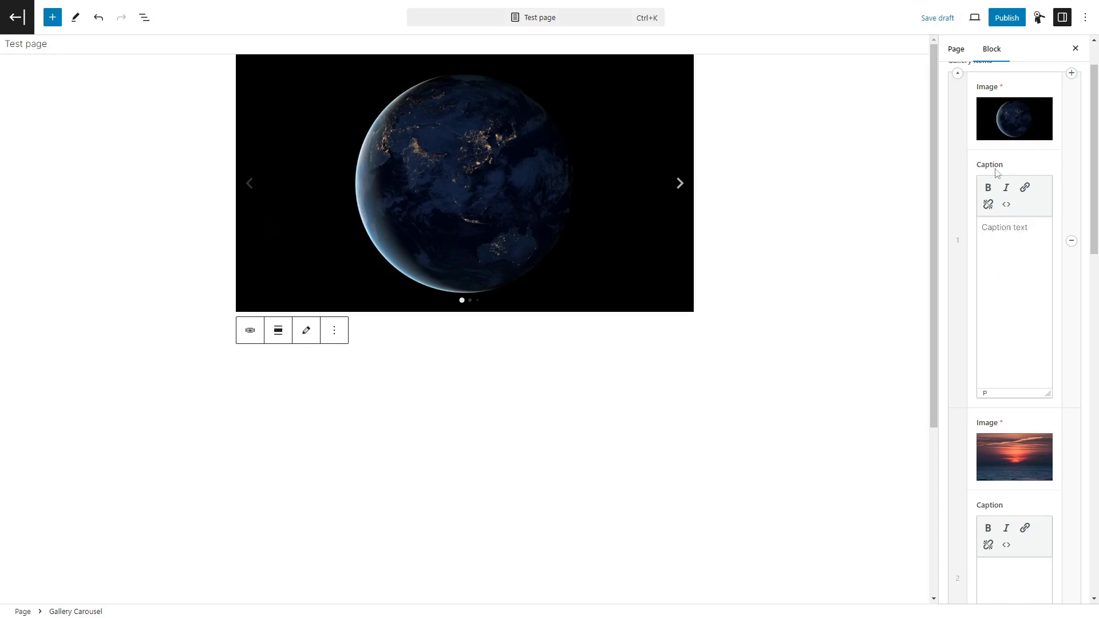
Step: Examine the Image behaviour settings for landscape, portrait and square images alongside the gallery dimensions
scroll(1036, 464, down, 10)
scroll(1068, 523, down, 5)
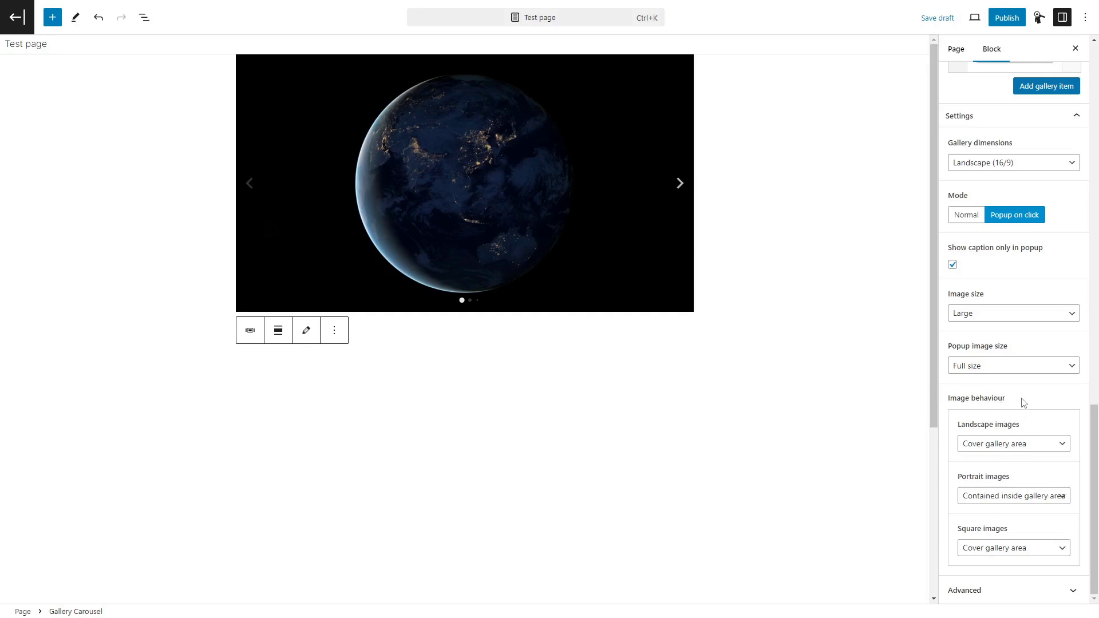
drag(949, 402, 1015, 406)
scroll(976, 364, up, 1)
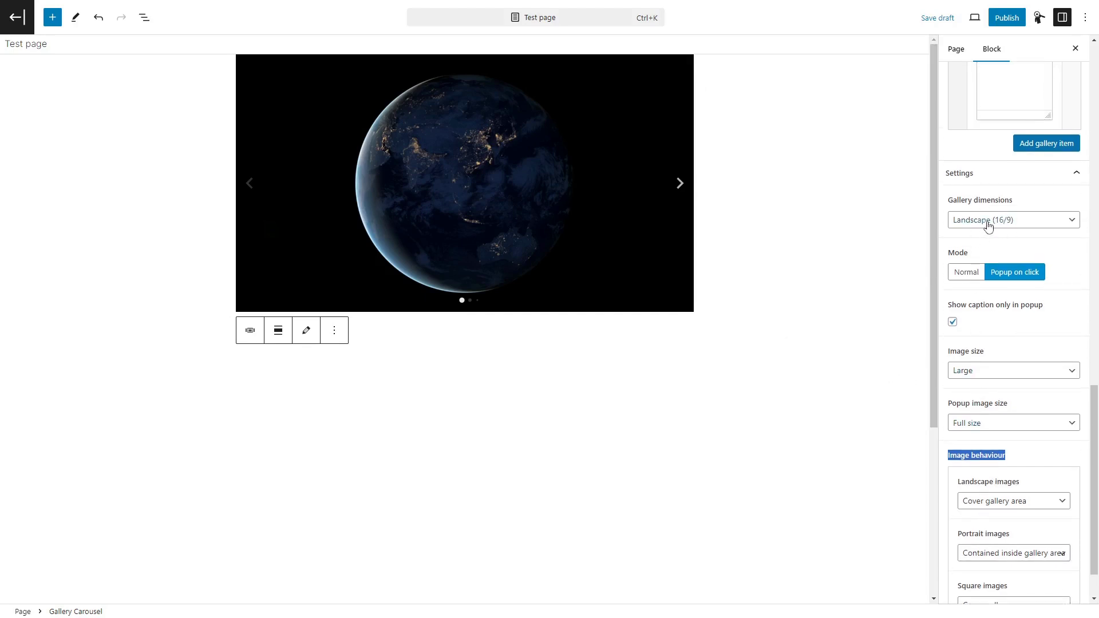
scroll(989, 488, down, 1)
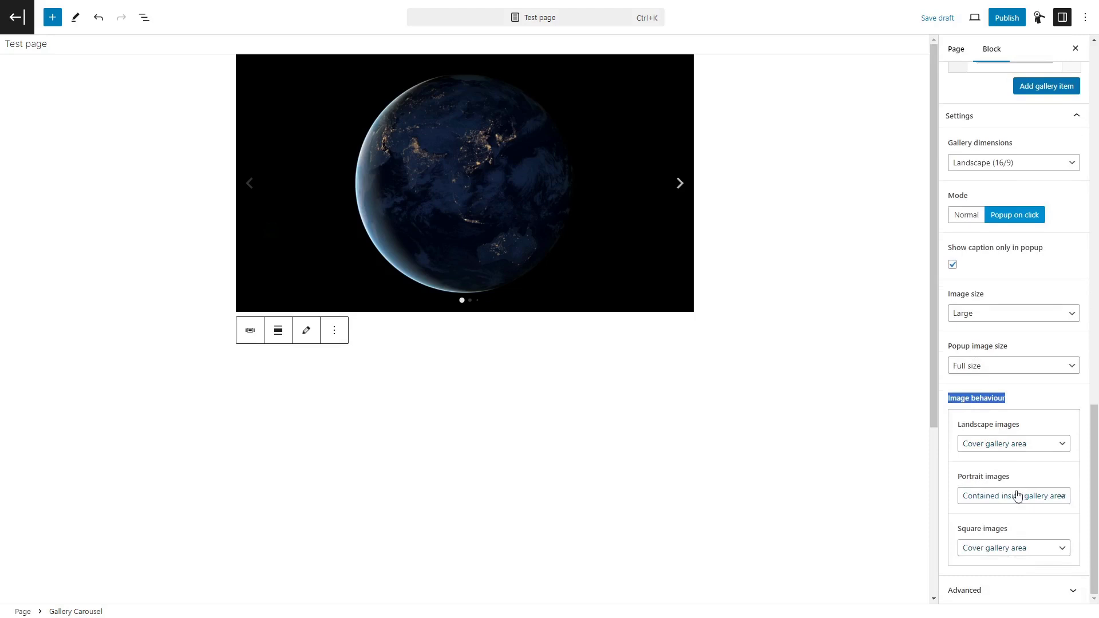
Step: Try Contained inside gallery area for square images on the sunset slide, and restore the setting to Cover gallery area
click(679, 187)
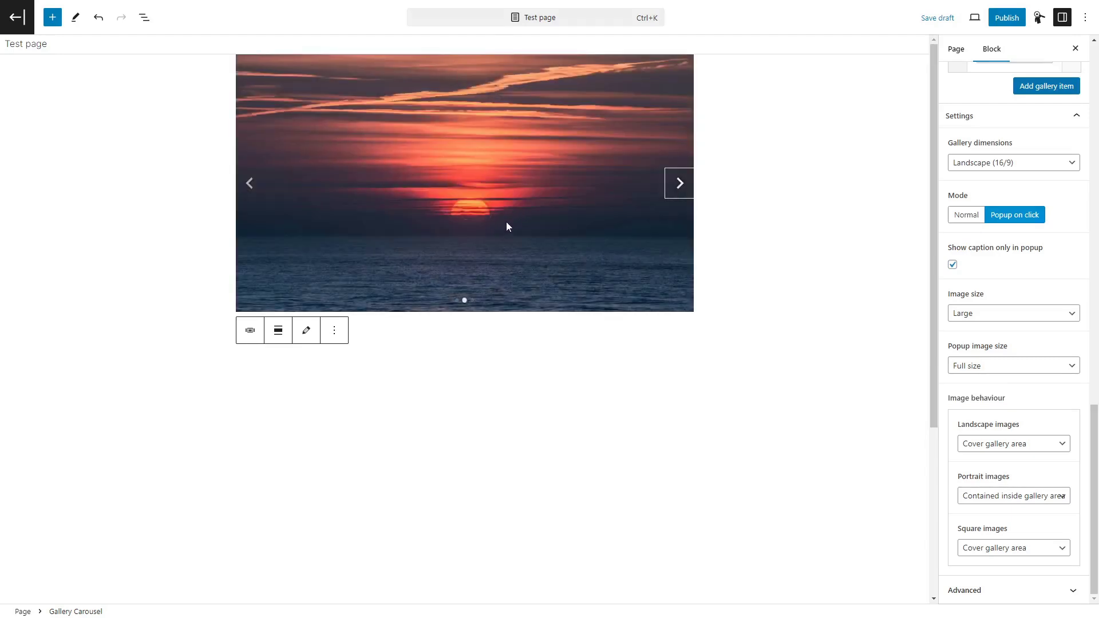
click(1010, 553)
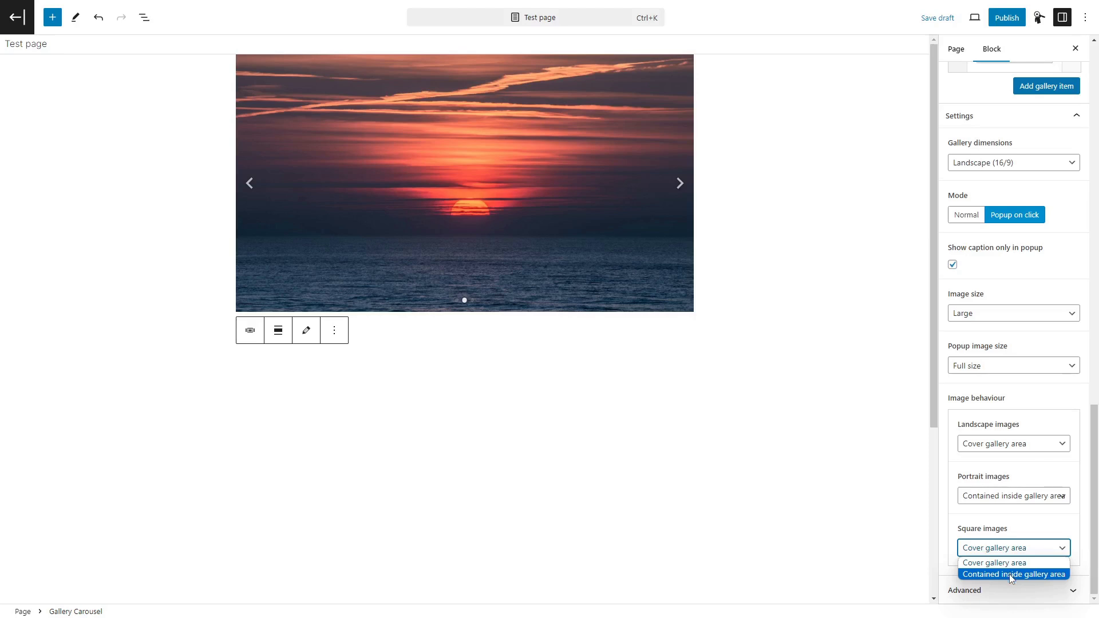
click(1011, 575)
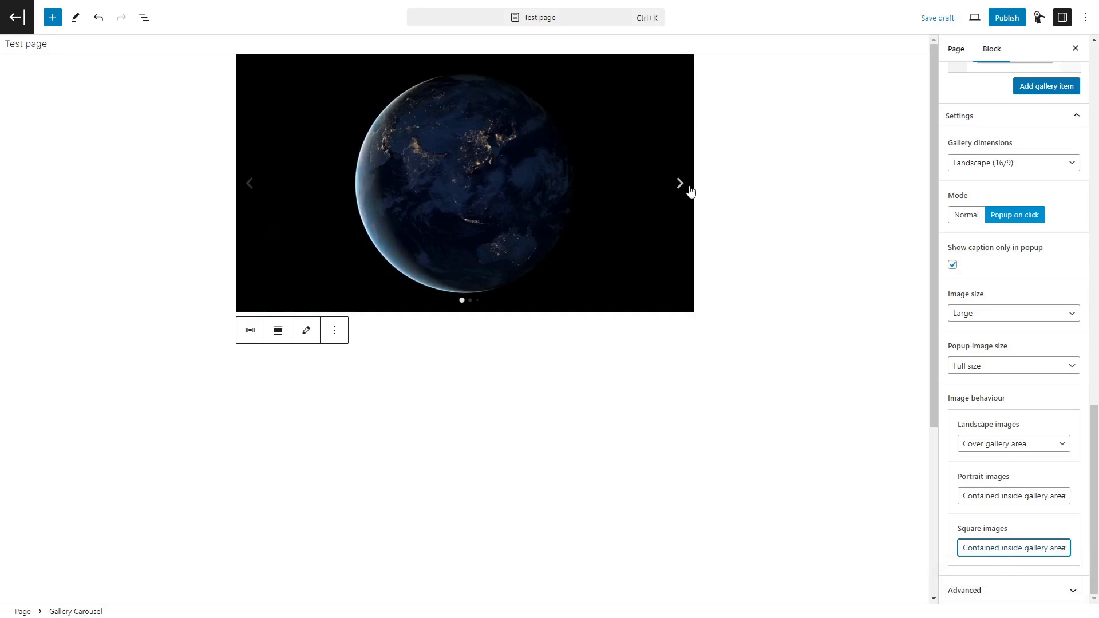
click(686, 190)
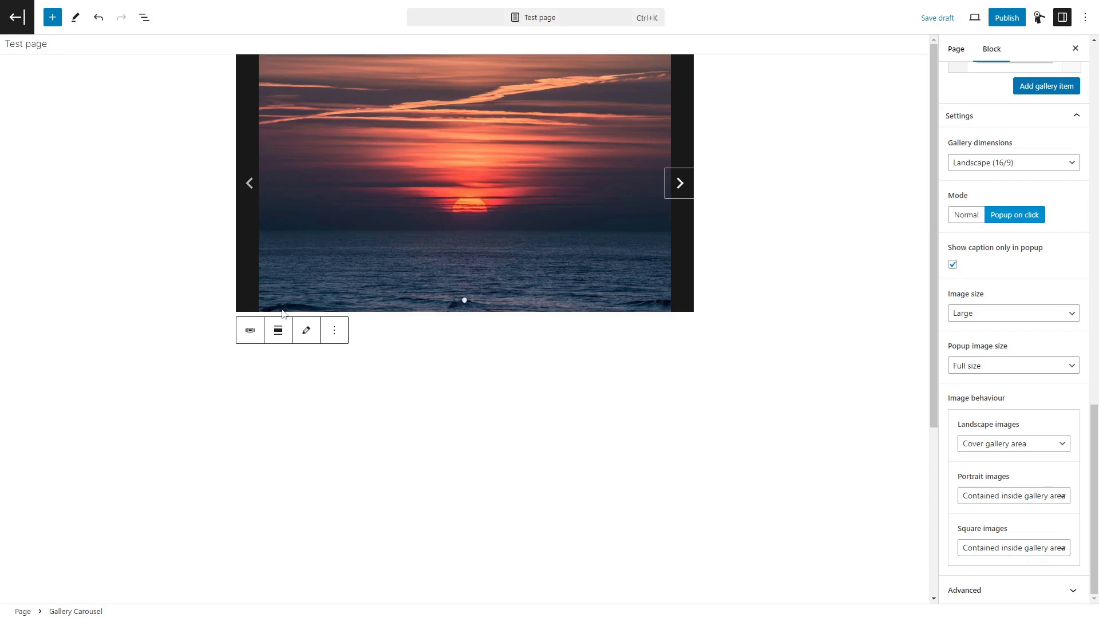
click(1017, 554)
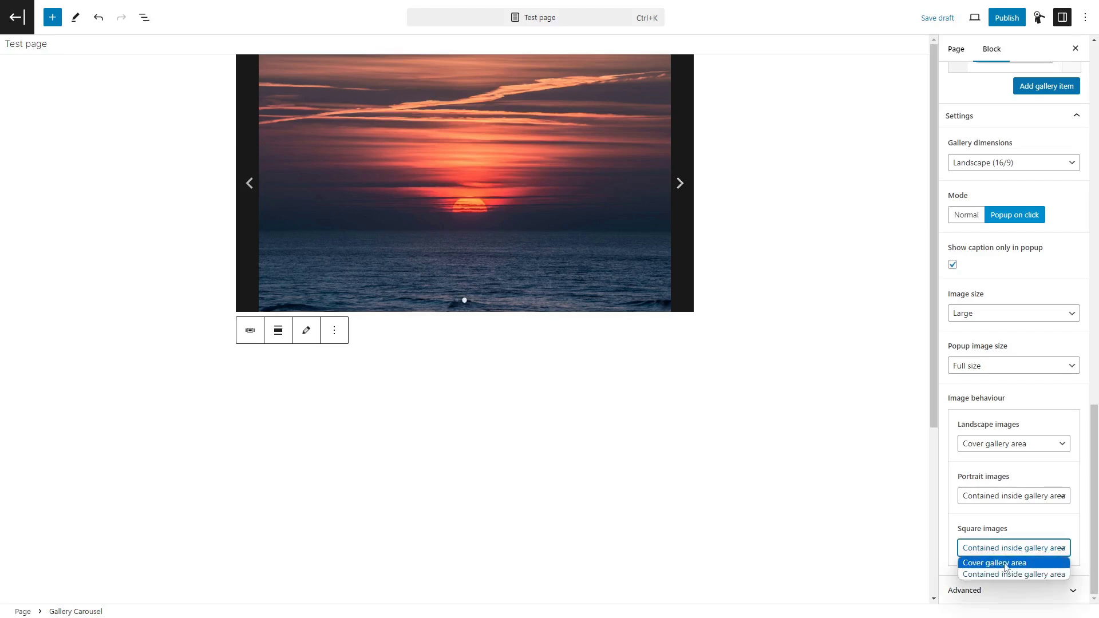
click(1006, 564)
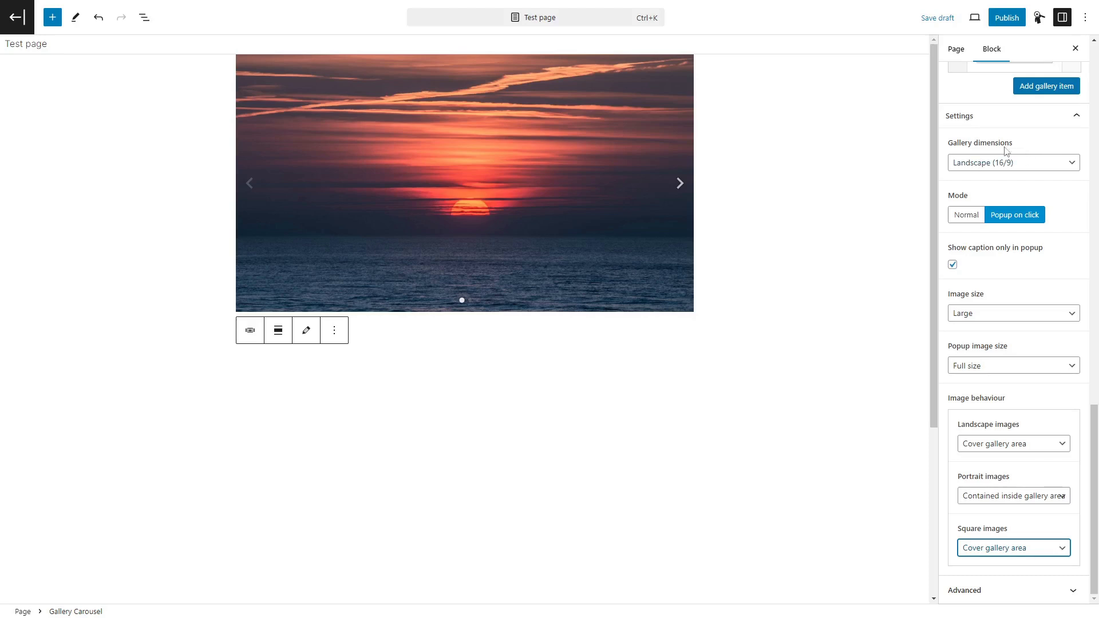
Step: Save the Test page draft and open its preview in a new tab
click(938, 17)
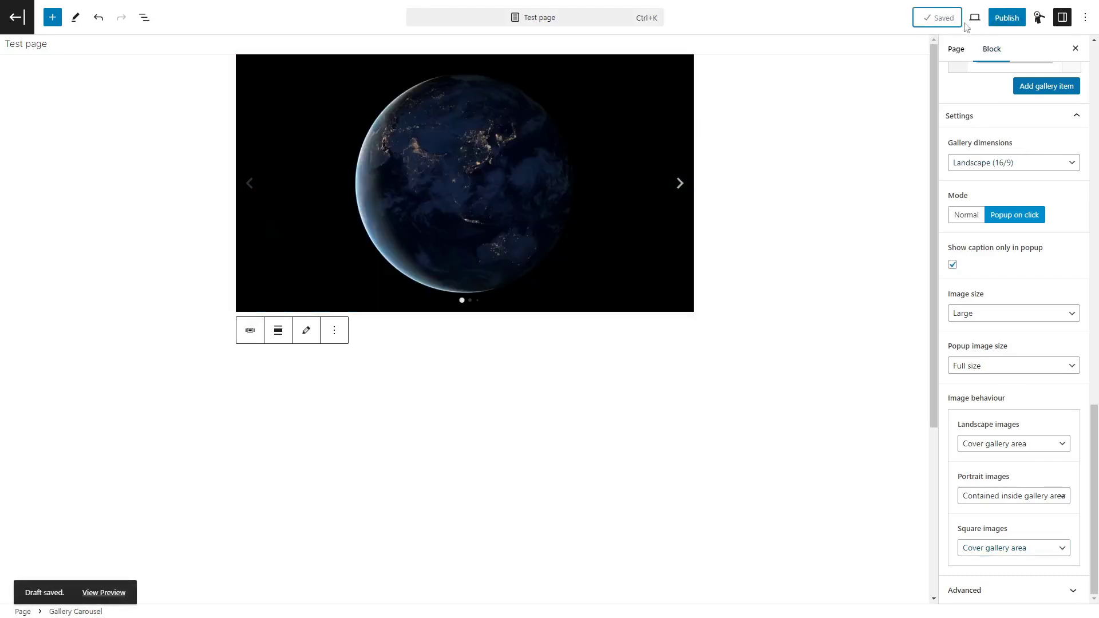
click(975, 18)
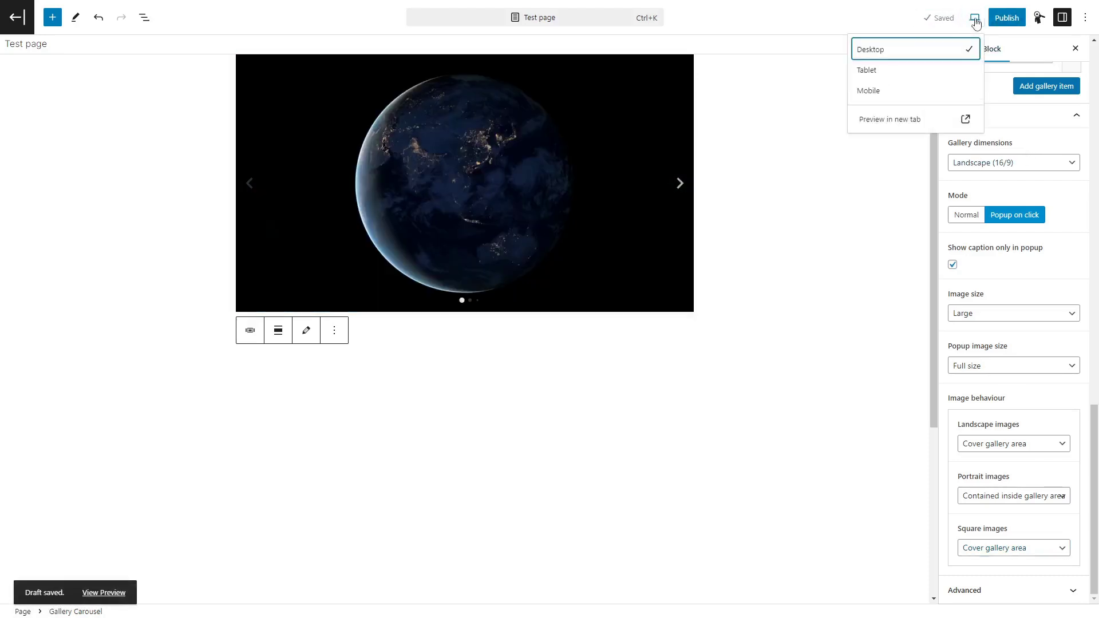
click(895, 122)
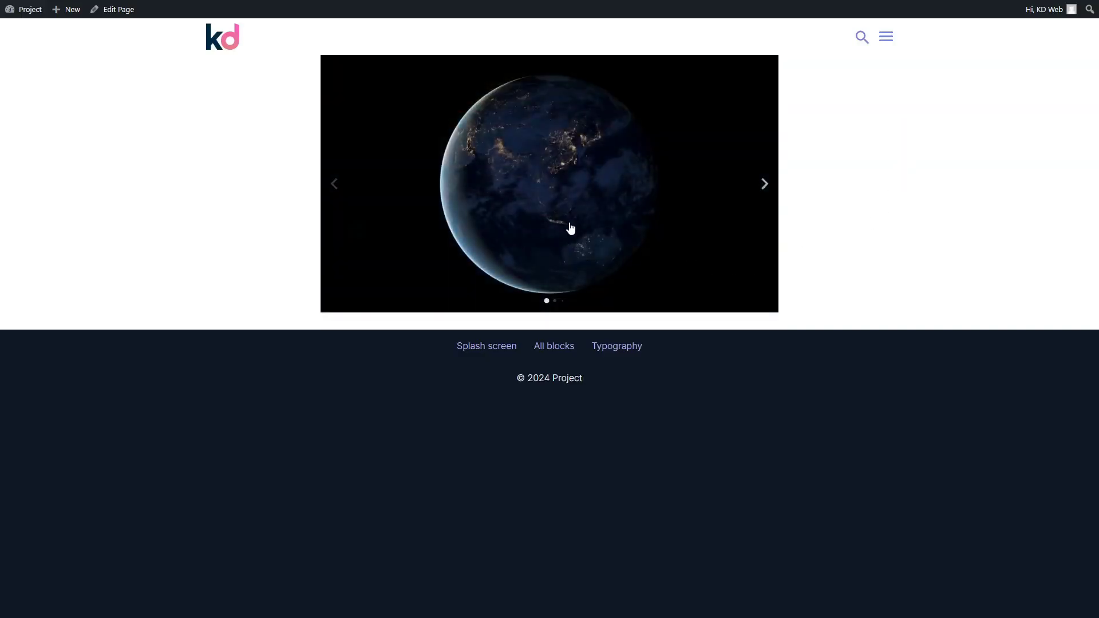